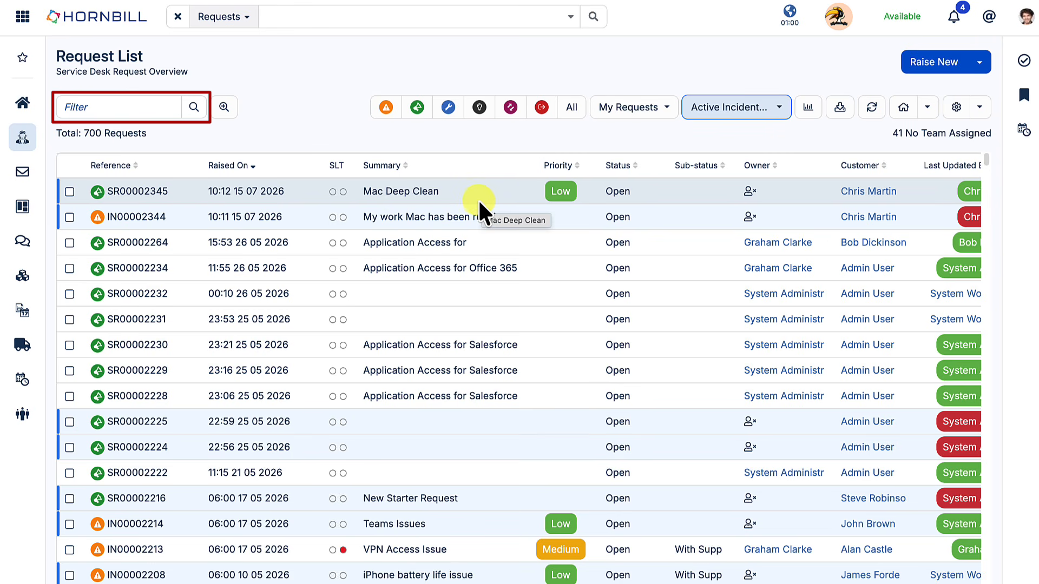
{"action": "left_click", "coordinate": [136, 107]}
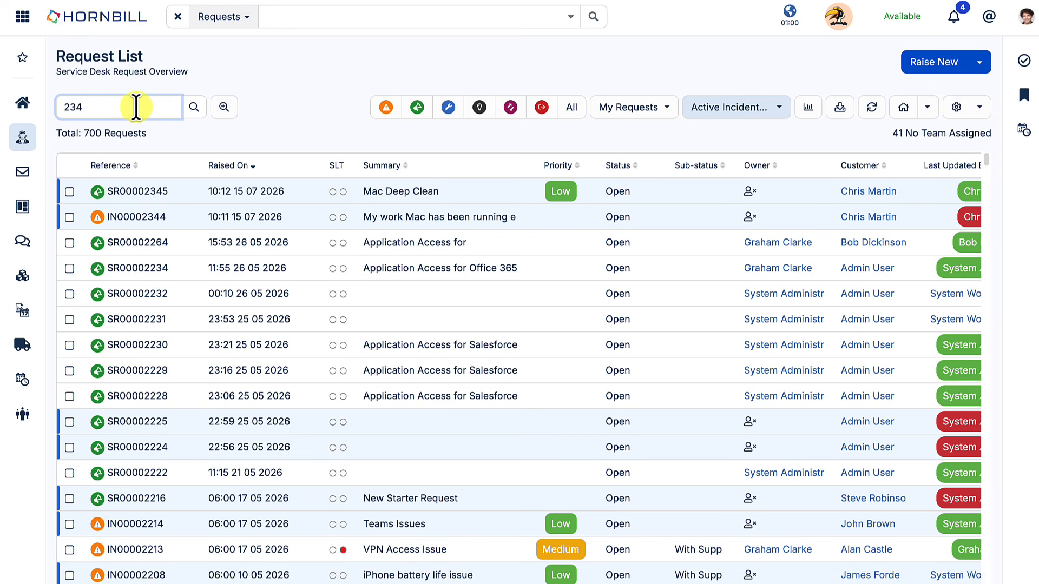
{"action": "type", "text": "234"}
{"action": "key", "text": "Return"}
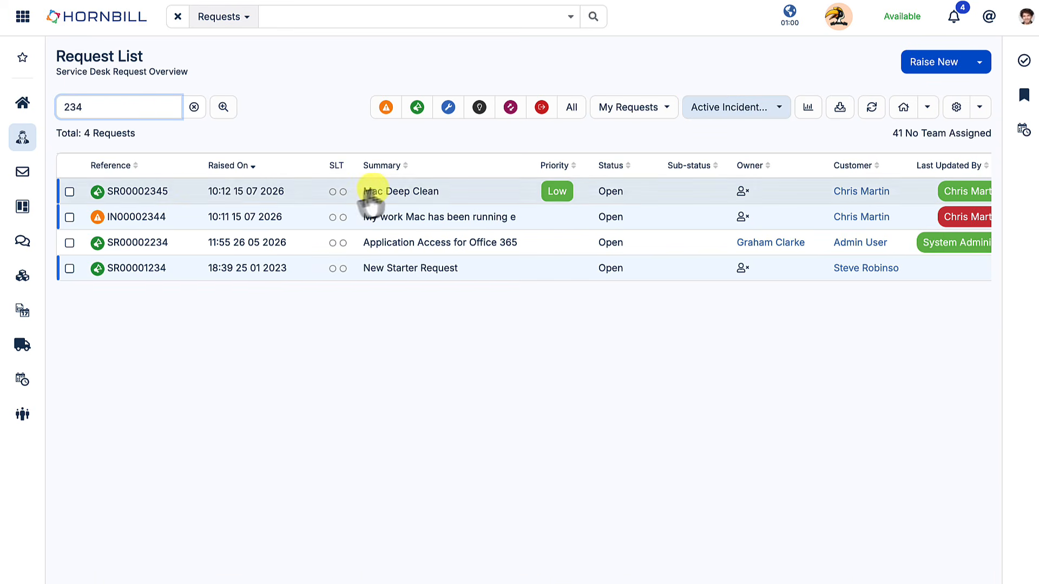
{"action": "left_click", "coordinate": [194, 107]}
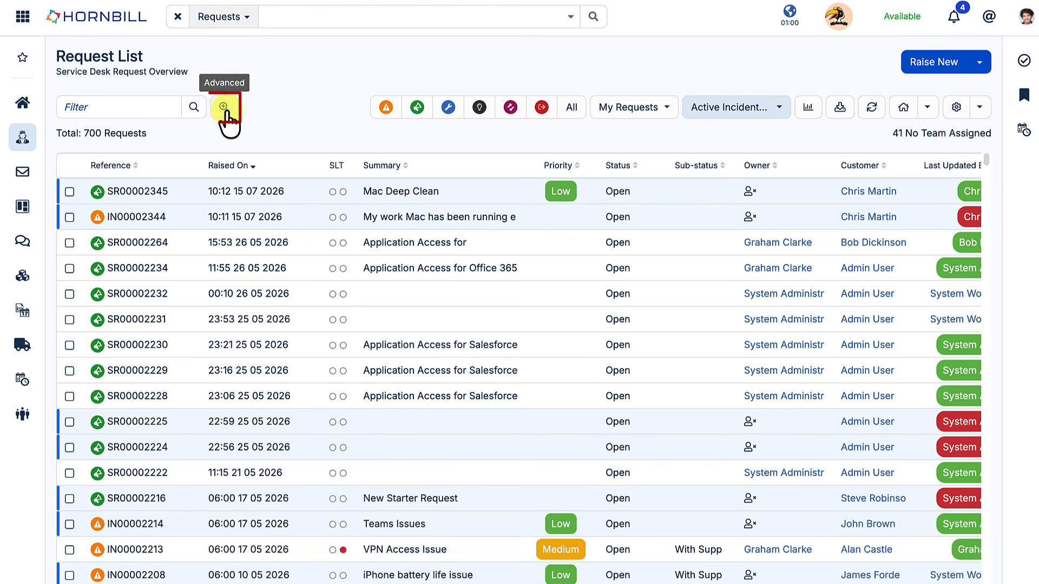
Add an advanced 'Closed By is' condition for the chosen analyst and search, giving 39 requests.
{"action": "left_click", "coordinate": [225, 108]}
{"action": "left_click", "coordinate": [103, 170]}
{"action": "left_click", "coordinate": [125, 167]}
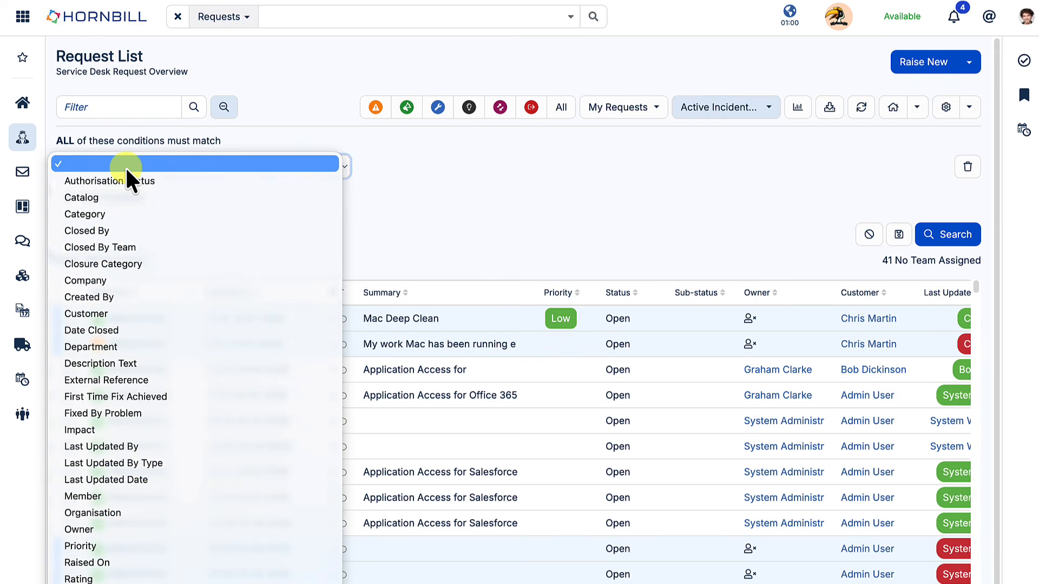
{"action": "left_click", "coordinate": [125, 230]}
{"action": "left_click", "coordinate": [444, 169]}
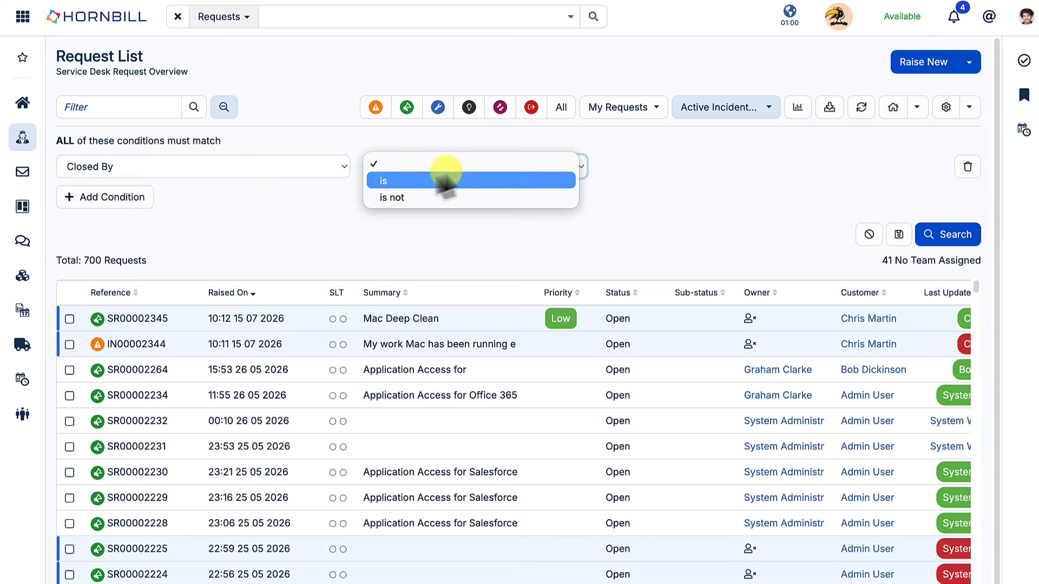
{"action": "left_click", "coordinate": [413, 181]}
{"action": "left_click", "coordinate": [660, 165]}
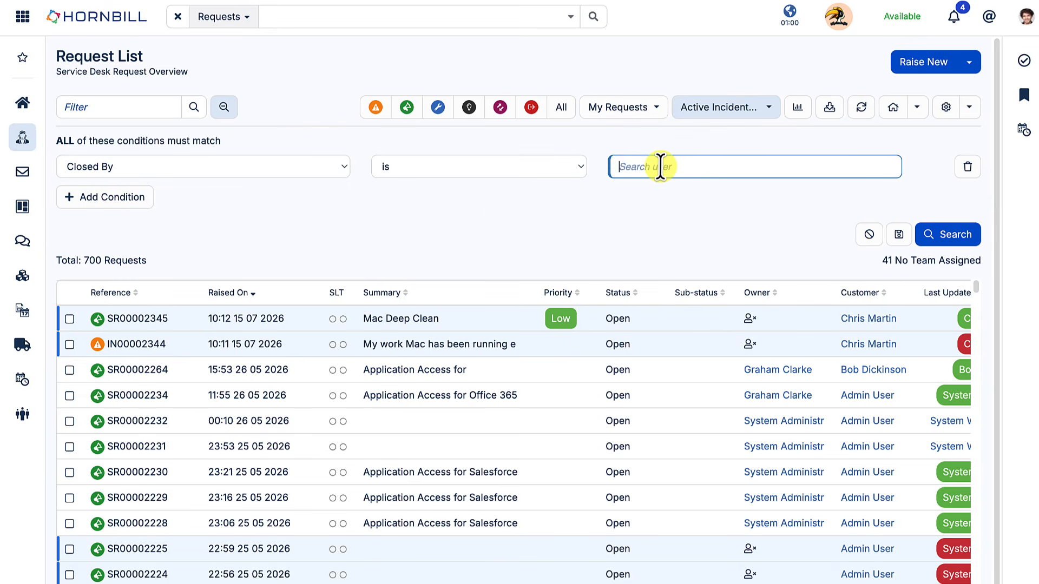
{"action": "type", "text": "grah"}
{"action": "left_click", "coordinate": [654, 204]}
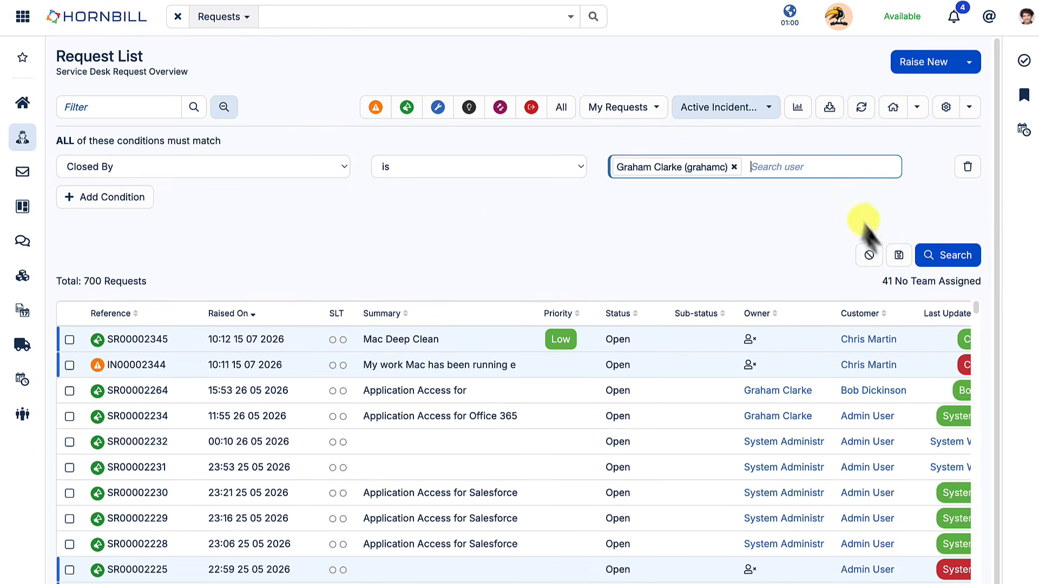
{"action": "left_click", "coordinate": [931, 255]}
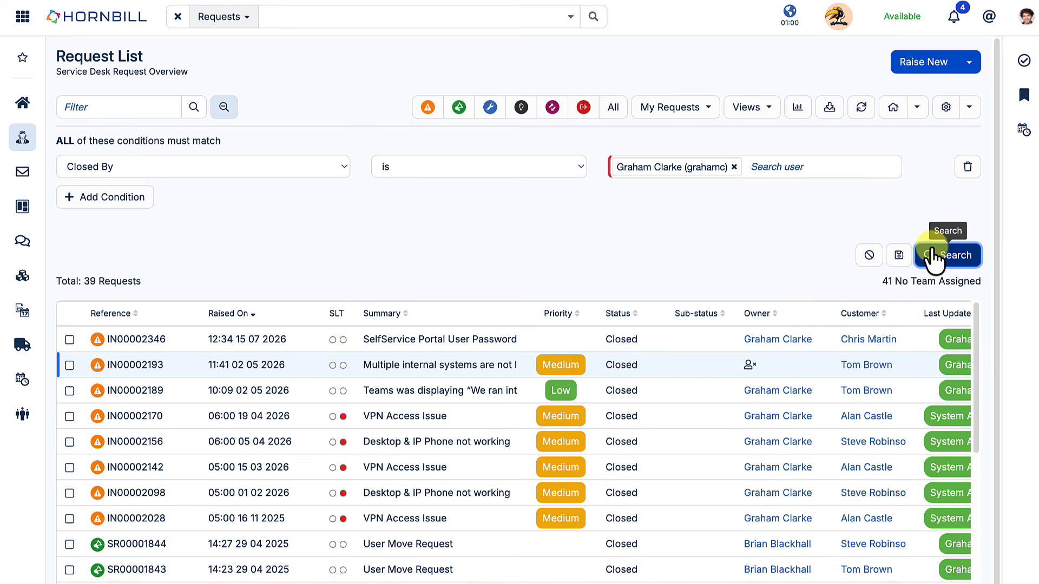
Delete the Closed By condition and collapse the Advanced panel.
{"action": "scroll", "coordinate": [661, 552], "scroll_direction": "down", "scroll_amount": 2}
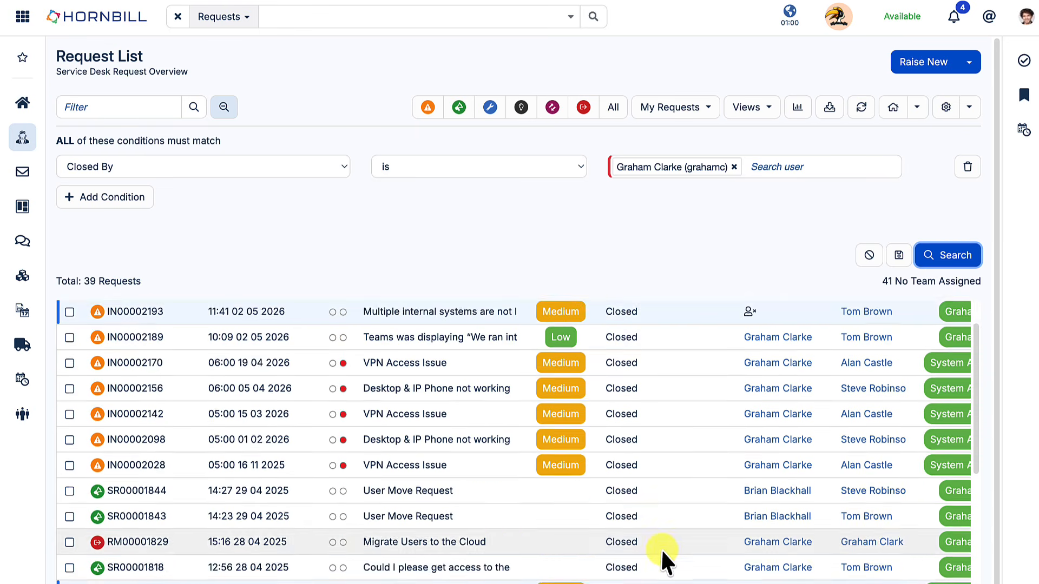
{"action": "scroll", "coordinate": [671, 537], "scroll_direction": "up", "scroll_amount": 2}
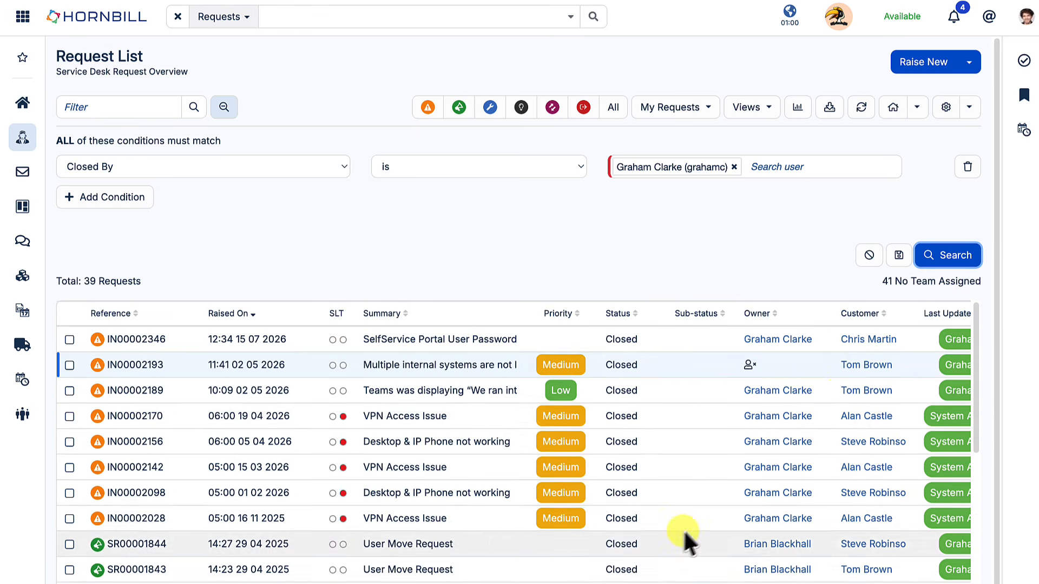
{"action": "left_click", "coordinate": [967, 167]}
{"action": "left_click", "coordinate": [225, 108]}
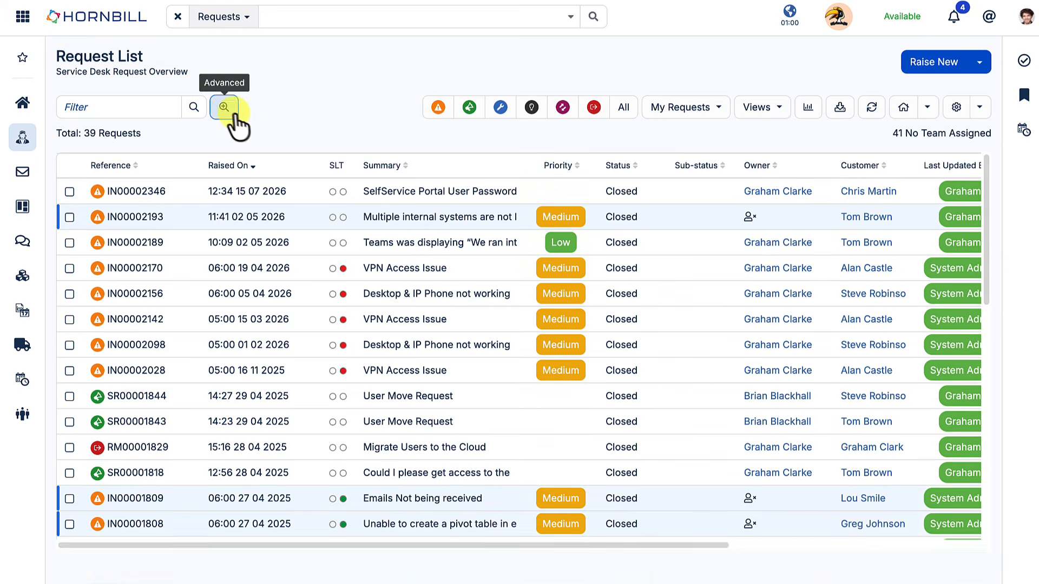
Show all request types and compare the 67 open and 77 total counts, then Incidents and Problems only.
{"action": "left_click", "coordinate": [621, 111]}
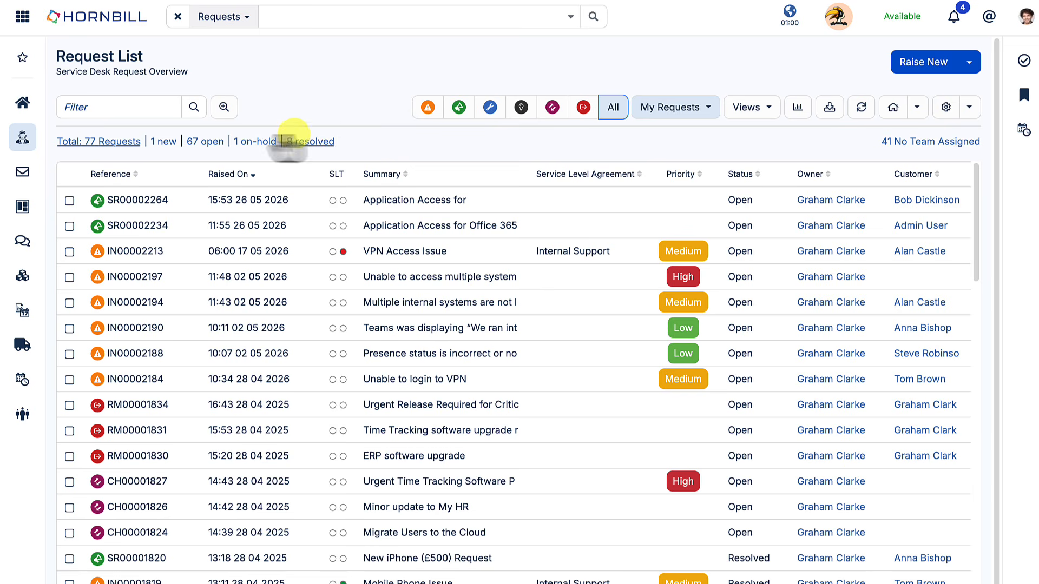
{"action": "left_click", "coordinate": [205, 142]}
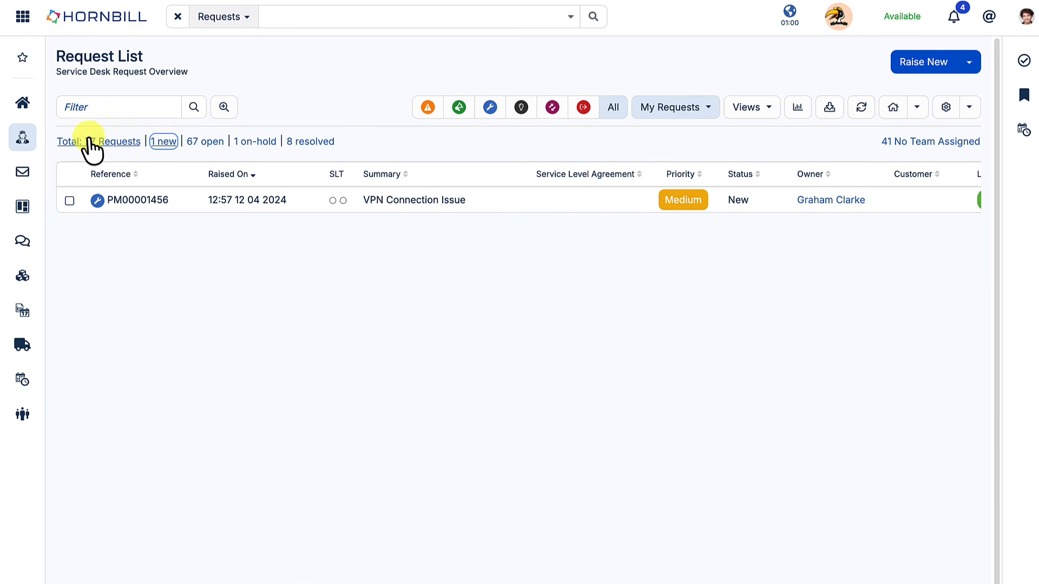
{"action": "left_click", "coordinate": [90, 142]}
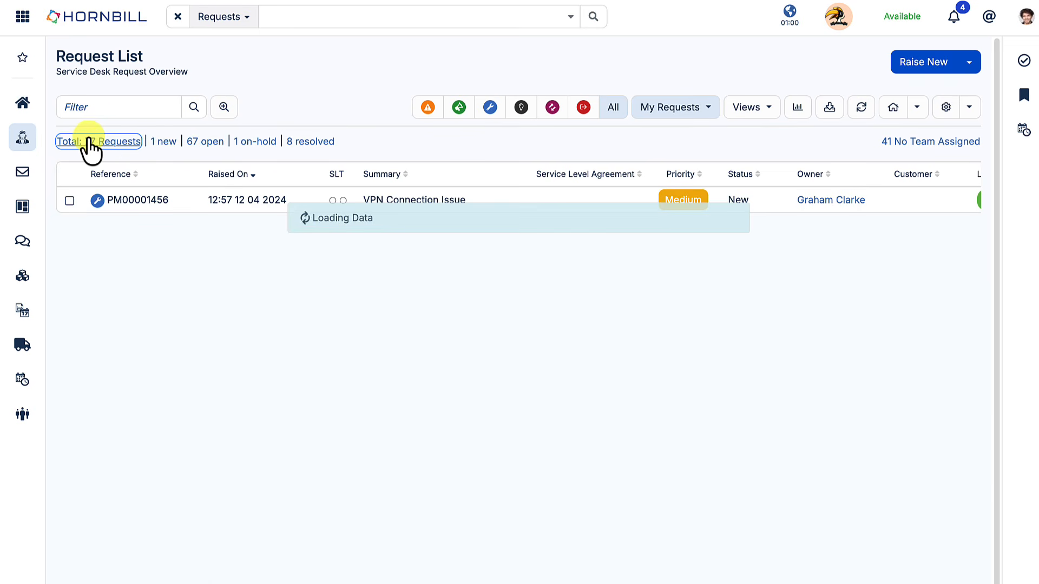
{"action": "left_click", "coordinate": [428, 111]}
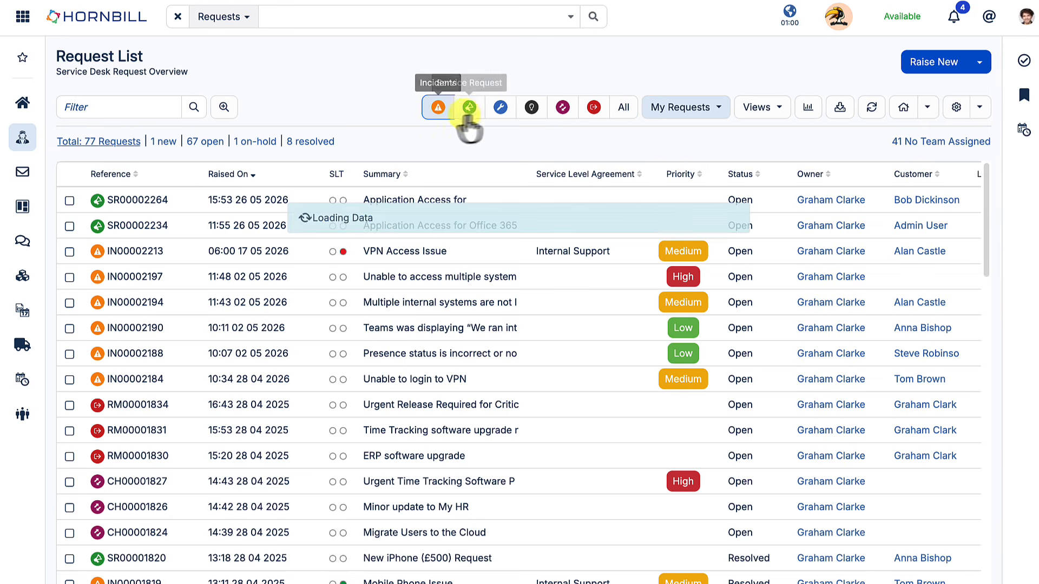
{"action": "left_click", "coordinate": [500, 108]}
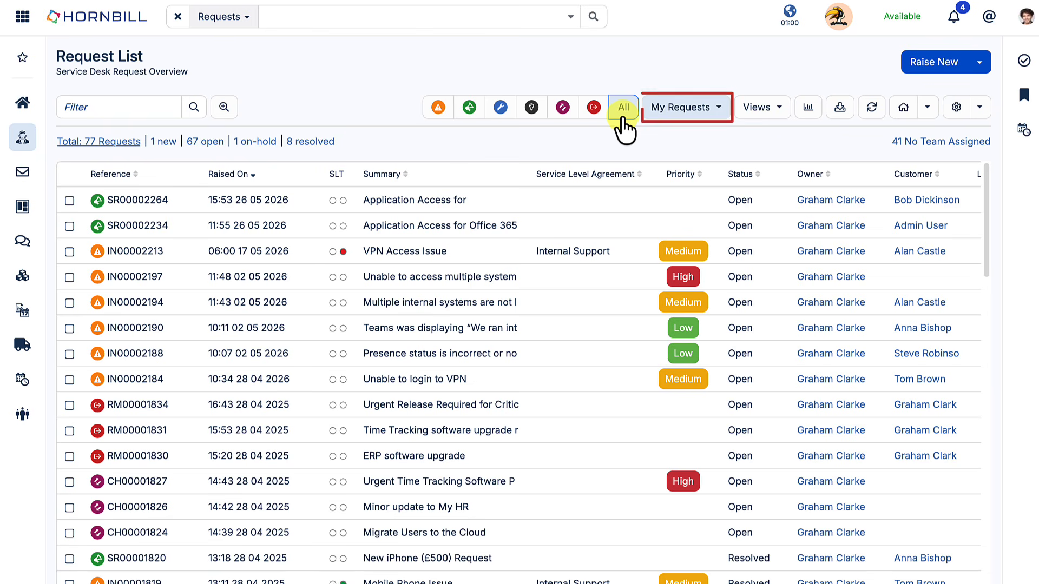
{"action": "left_click", "coordinate": [719, 107]}
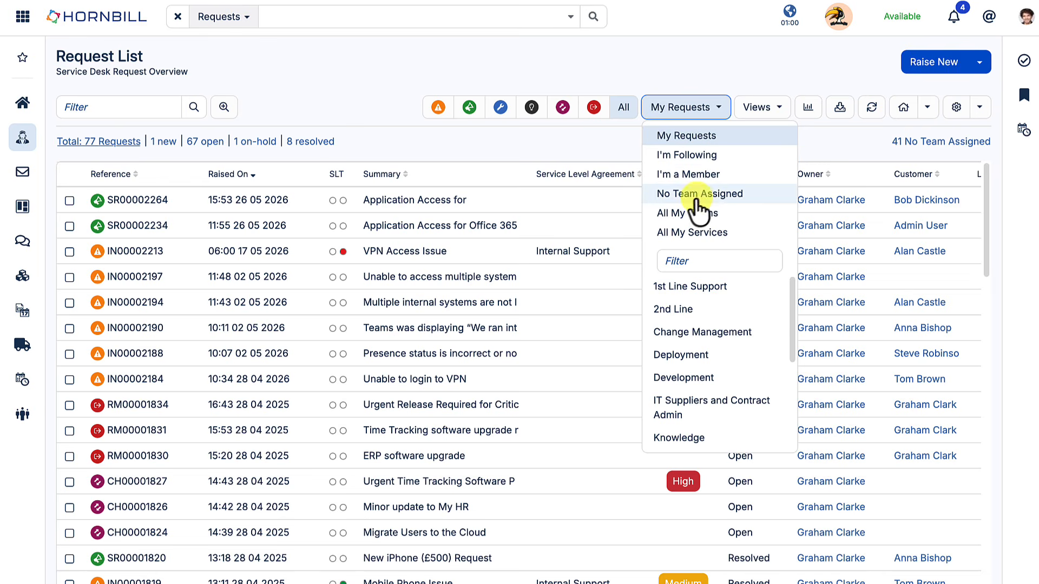
{"action": "left_click", "coordinate": [686, 213]}
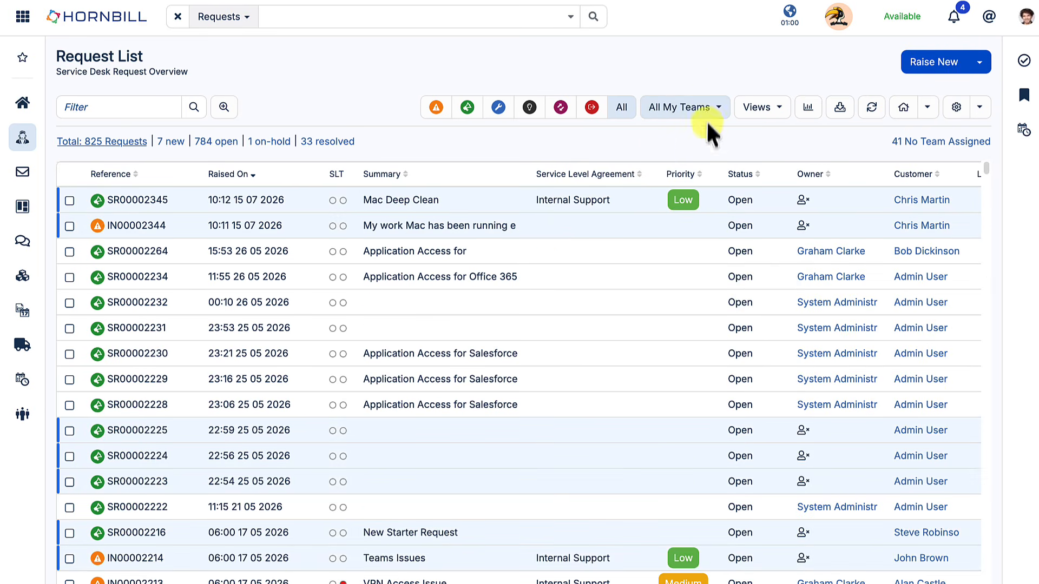
{"action": "left_click", "coordinate": [705, 112]}
{"action": "left_click", "coordinate": [705, 153]}
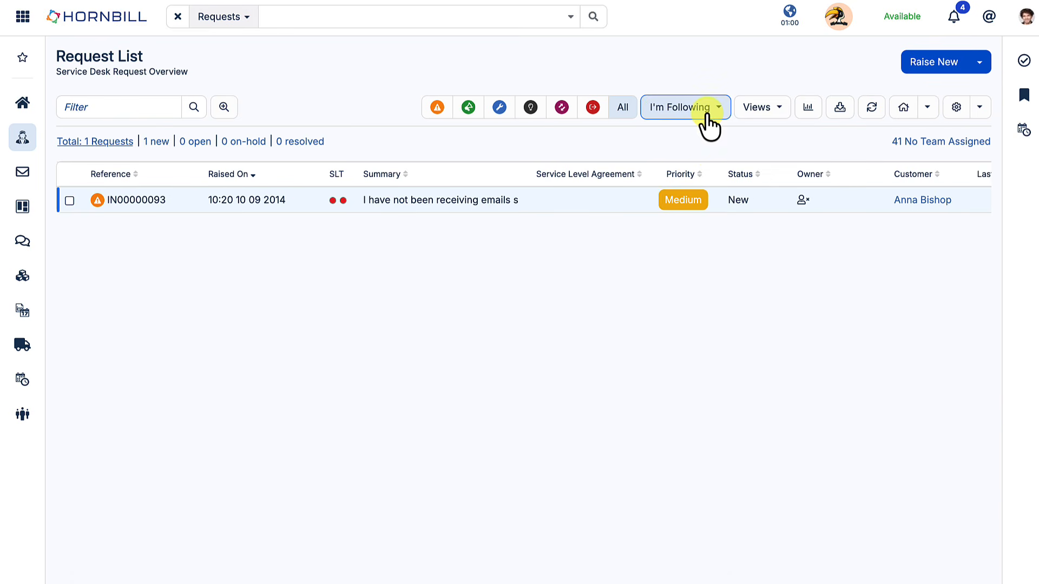
{"action": "left_click", "coordinate": [708, 113]}
{"action": "left_click", "coordinate": [702, 136]}
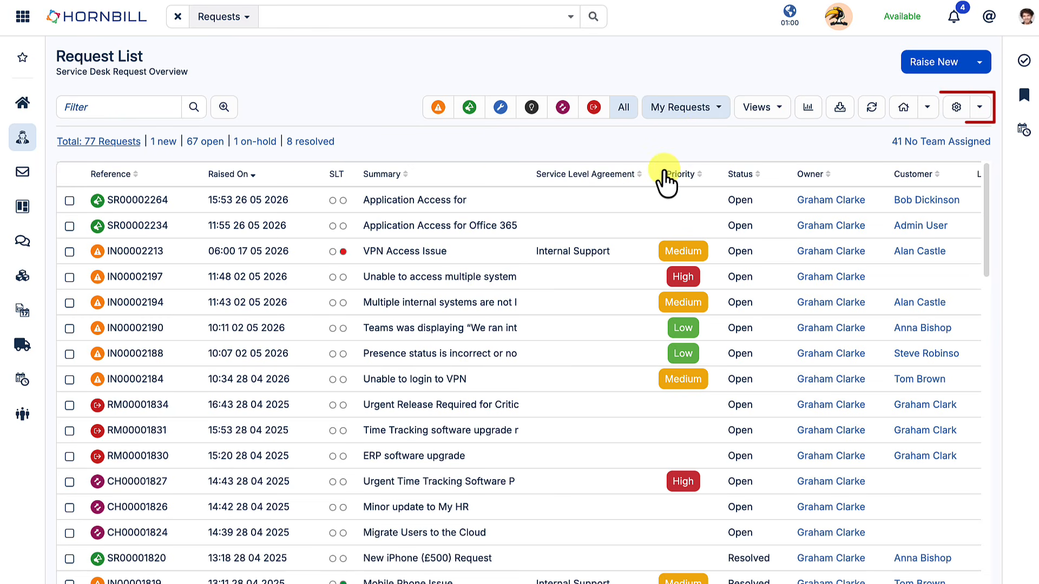
Add the Team column to the request list display and save it.
{"action": "left_click", "coordinate": [955, 107]}
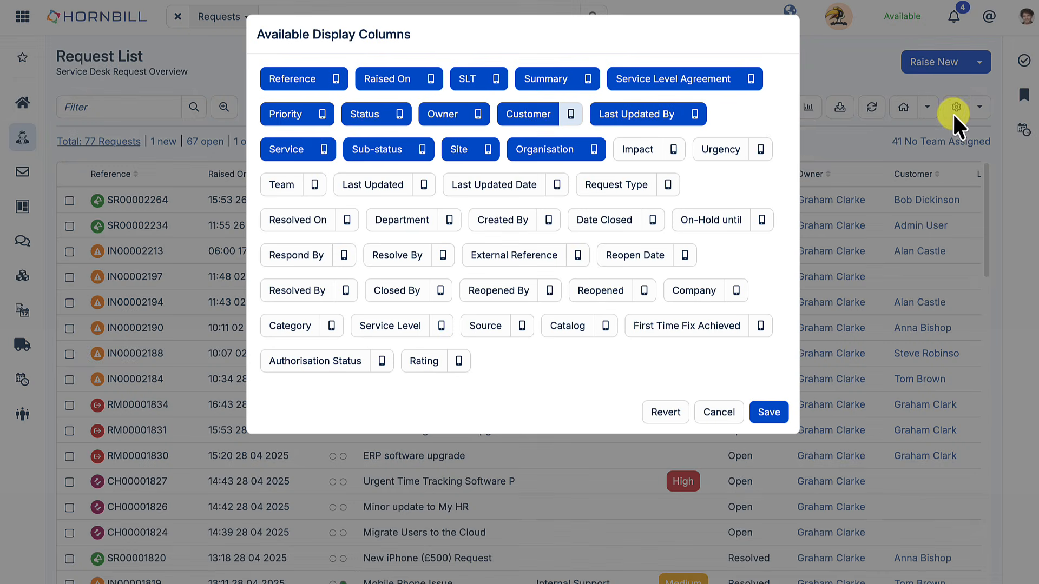
{"action": "left_click", "coordinate": [279, 187]}
{"action": "left_click", "coordinate": [763, 416]}
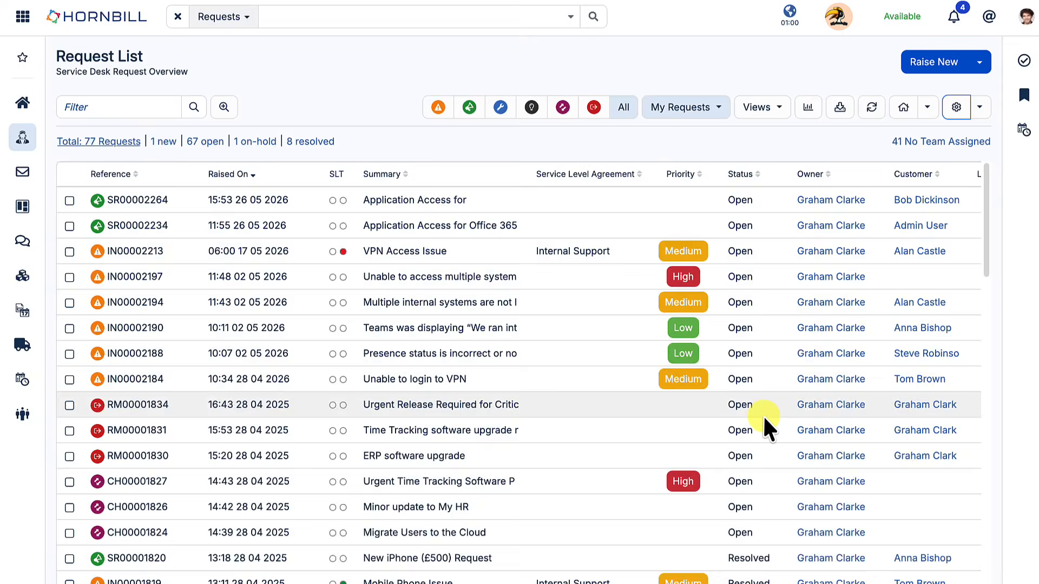
{"action": "scroll", "coordinate": [764, 417], "scroll_direction": "right", "scroll_amount": 3}
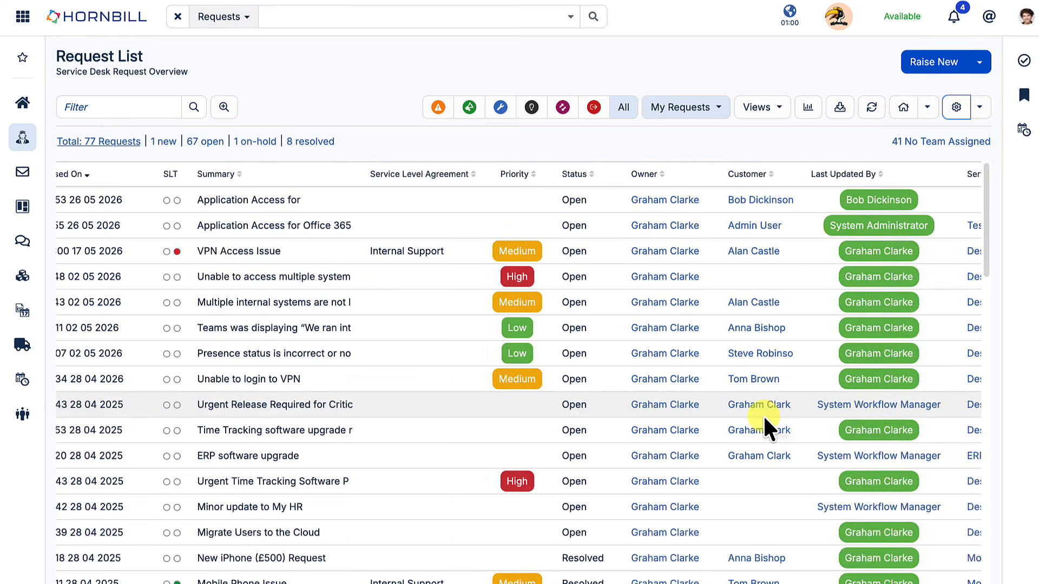
{"action": "scroll", "coordinate": [763, 415], "scroll_direction": "right", "scroll_amount": 8}
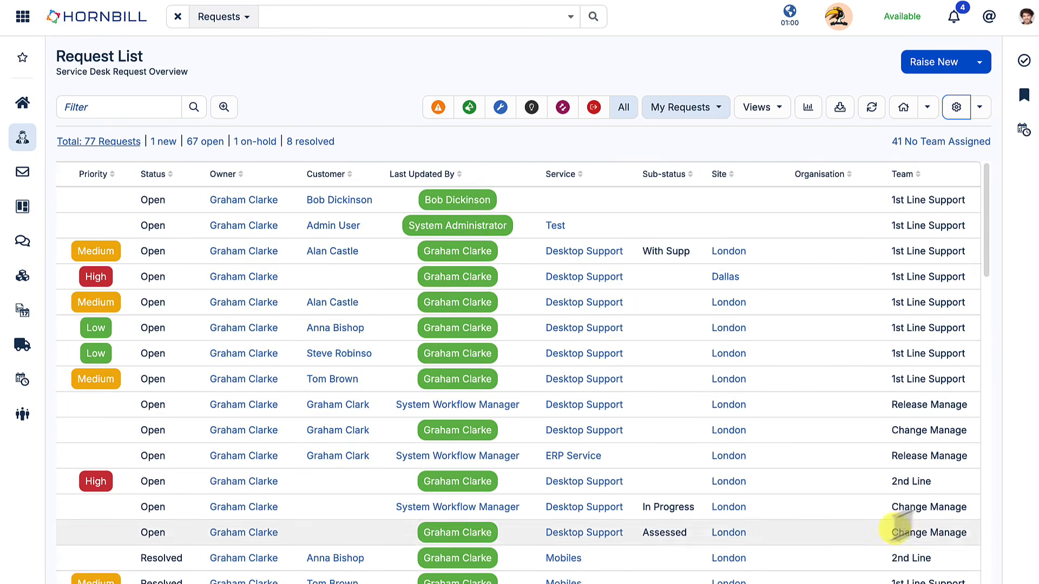
Remove the Team column again, save, and open the saved views list.
{"action": "left_click", "coordinate": [956, 114]}
{"action": "left_click", "coordinate": [644, 150]}
{"action": "left_click", "coordinate": [769, 412]}
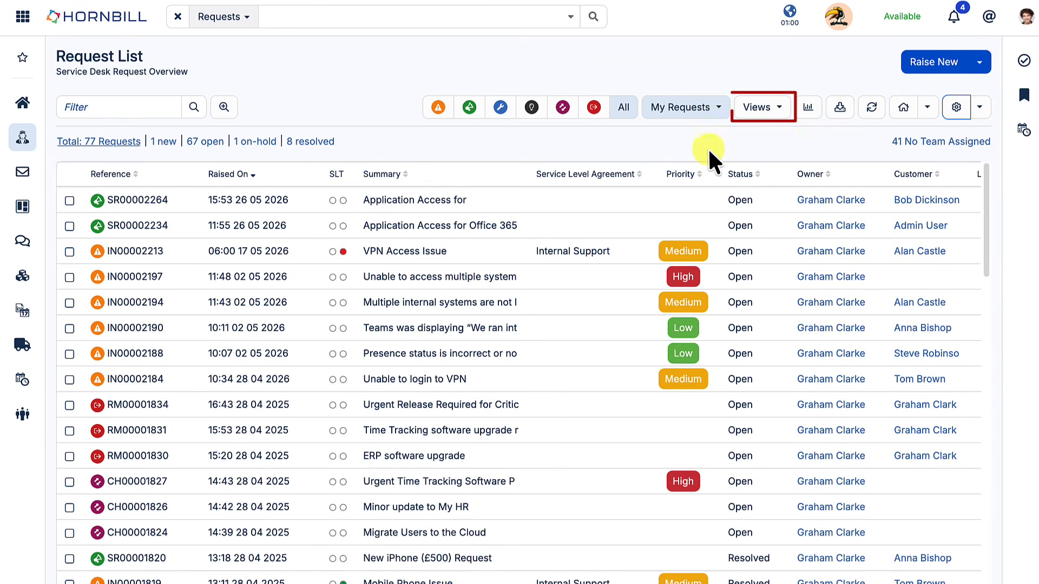
{"action": "left_click", "coordinate": [778, 110]}
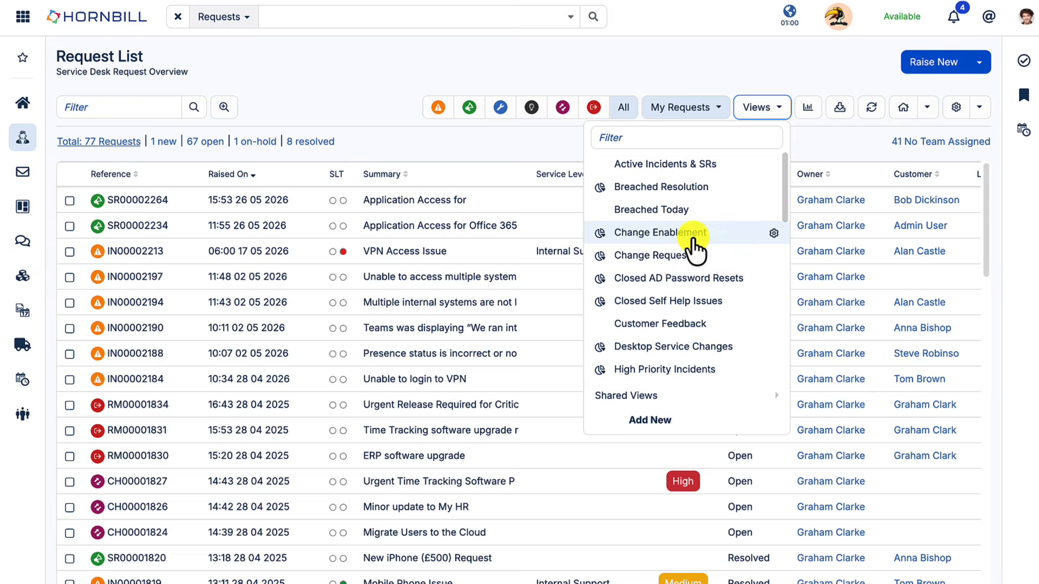
Switch to the Change Enablement view, then to Active Incidents & SRs showing 700 requests.
{"action": "left_click", "coordinate": [692, 238]}
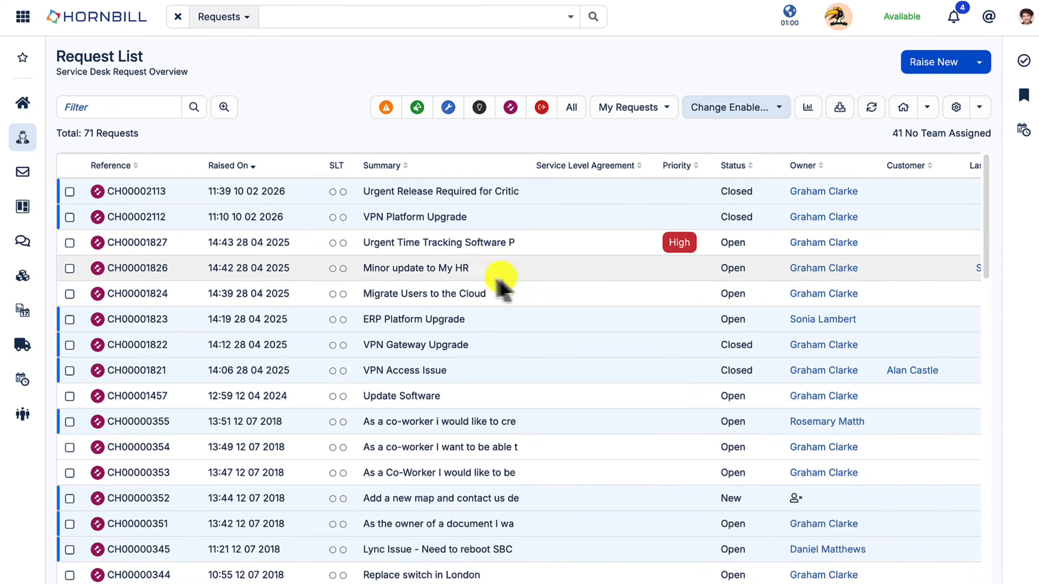
{"action": "left_click", "coordinate": [761, 107]}
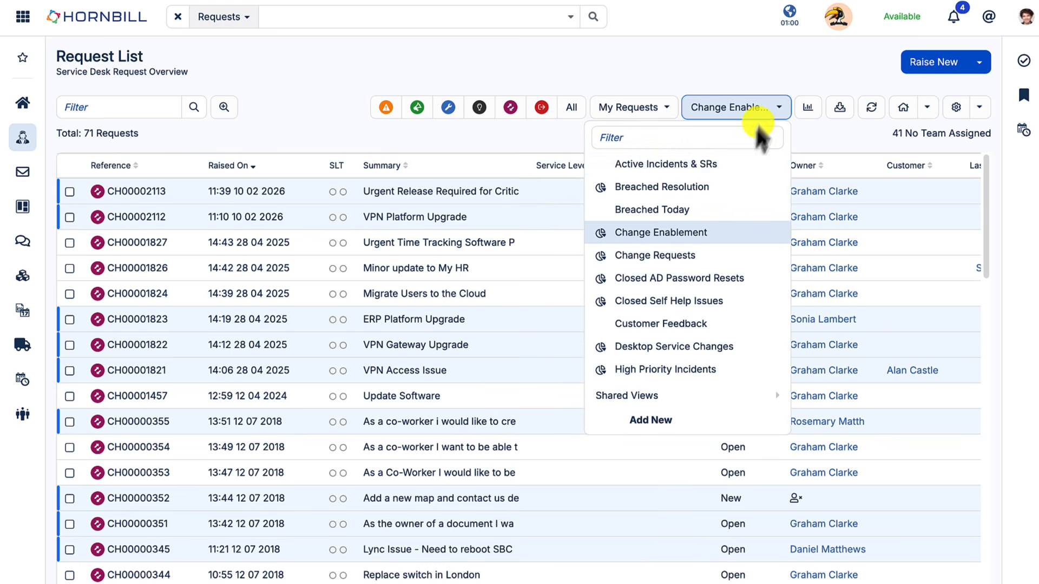
{"action": "left_click", "coordinate": [711, 165]}
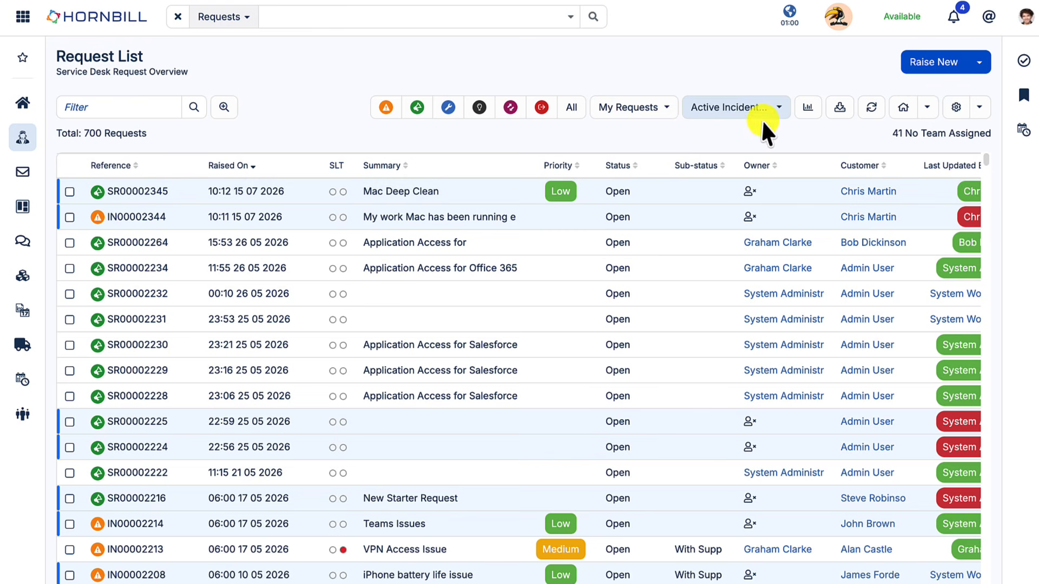
Reopen the saved views list and browse the Shared Views submenu.
{"action": "left_click", "coordinate": [778, 107]}
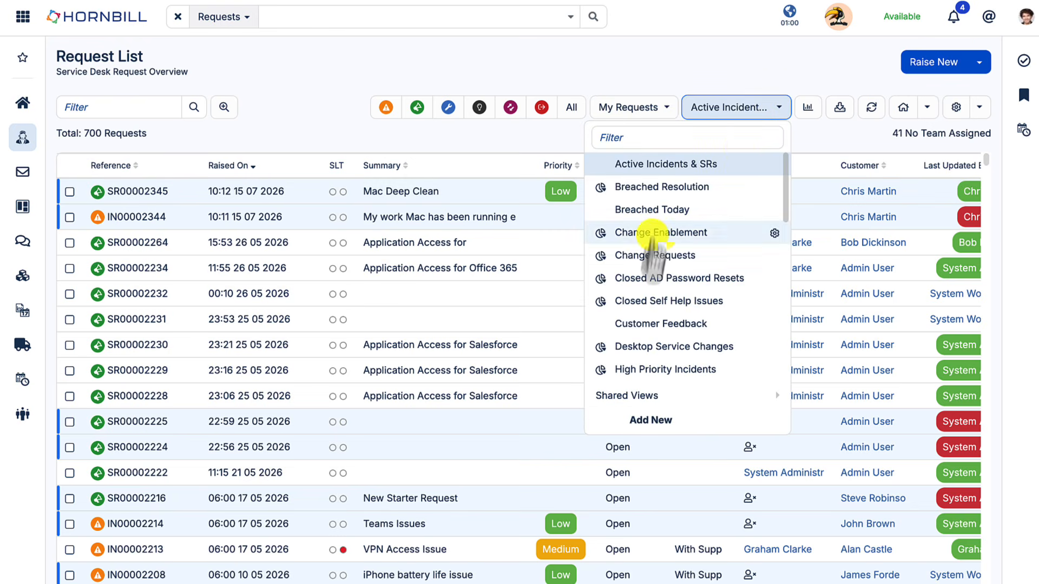
{"action": "mouse_move", "coordinate": [626, 398]}
{"action": "scroll", "coordinate": [853, 415], "scroll_direction": "down", "scroll_amount": 1}
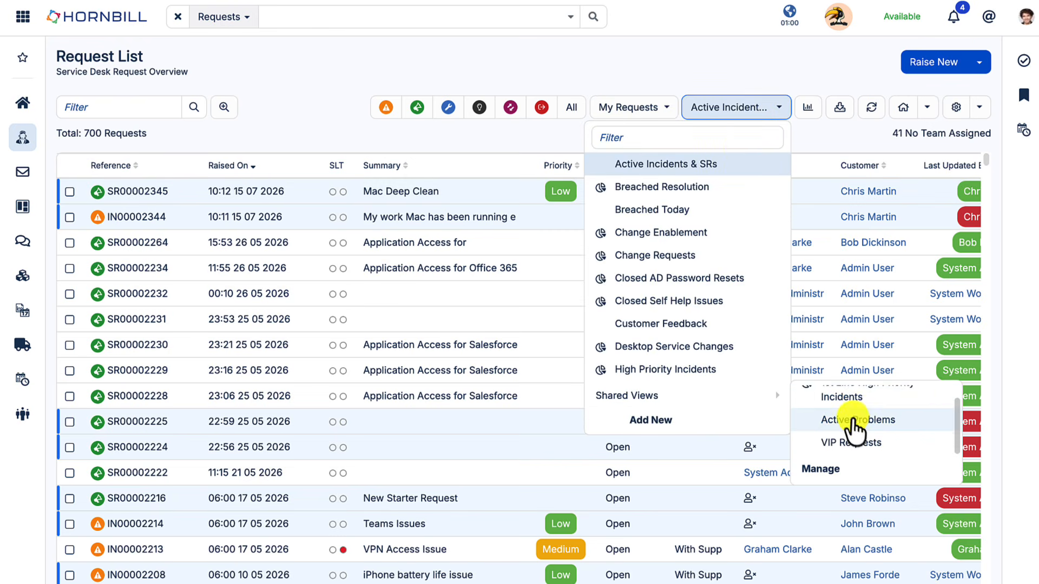
{"action": "scroll", "coordinate": [854, 417], "scroll_direction": "up", "scroll_amount": 1}
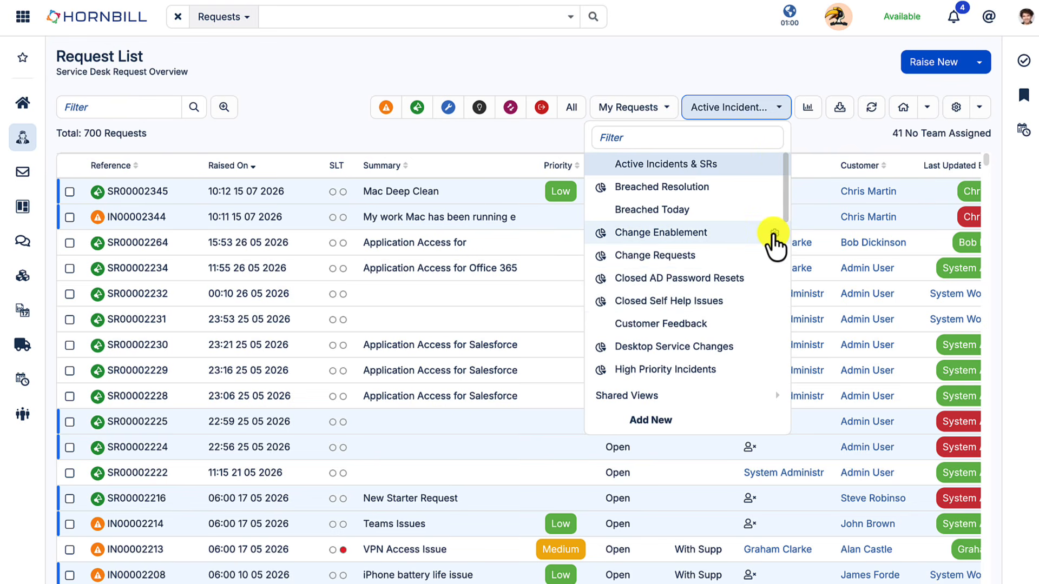
{"action": "left_click", "coordinate": [773, 234]}
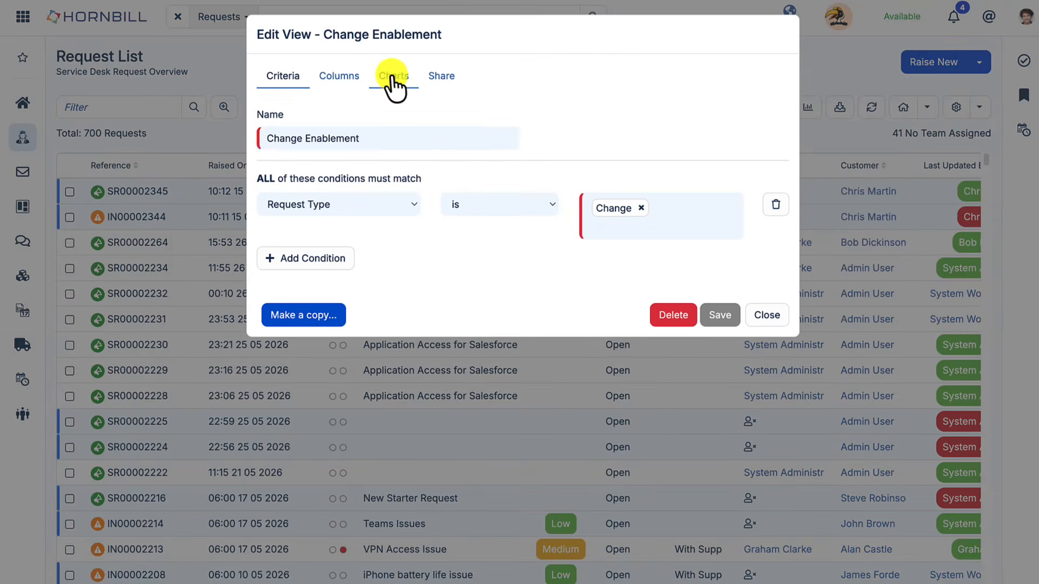
{"action": "left_click", "coordinate": [394, 79]}
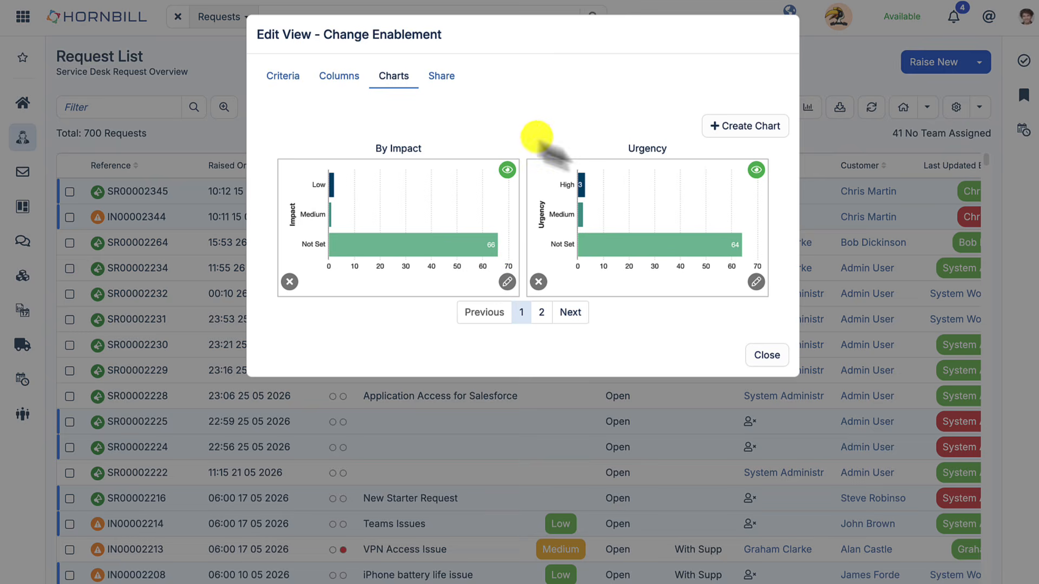
{"action": "left_click", "coordinate": [766, 354]}
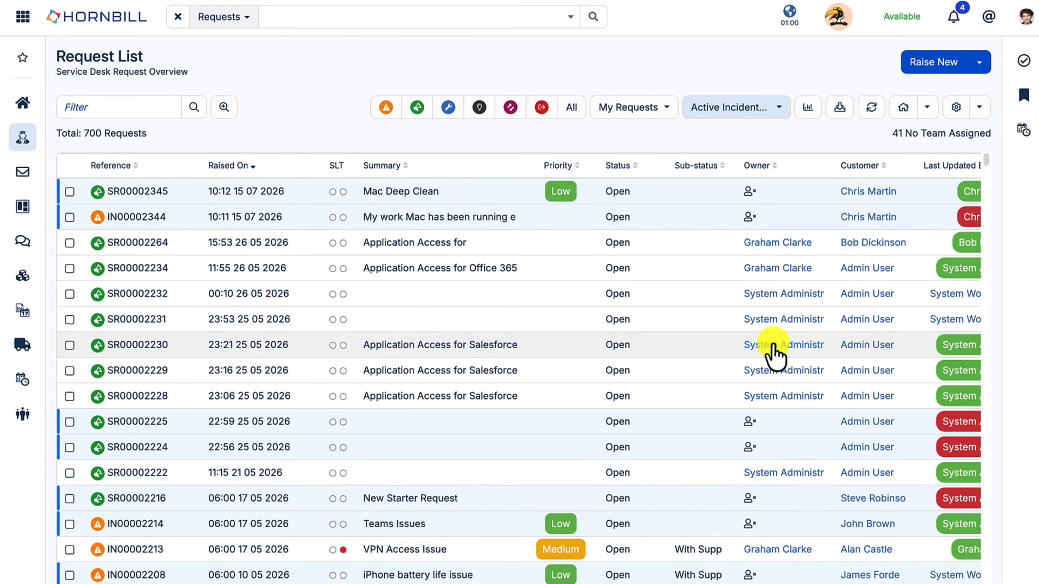
{"action": "left_click", "coordinate": [806, 111]}
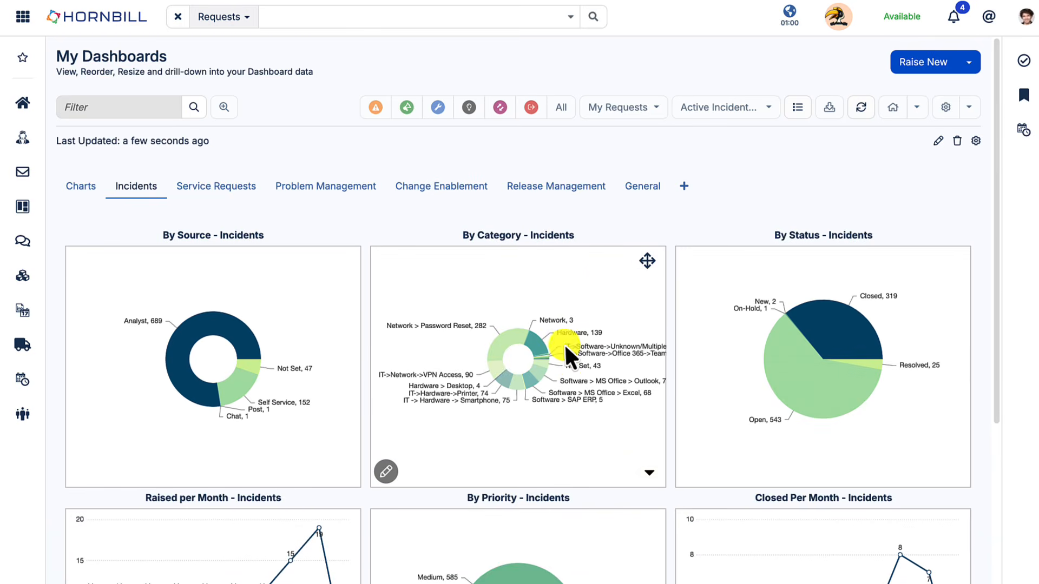
{"action": "scroll", "coordinate": [564, 343], "scroll_direction": "down", "scroll_amount": 1}
{"action": "scroll", "coordinate": [563, 343], "scroll_direction": "down", "scroll_amount": 5}
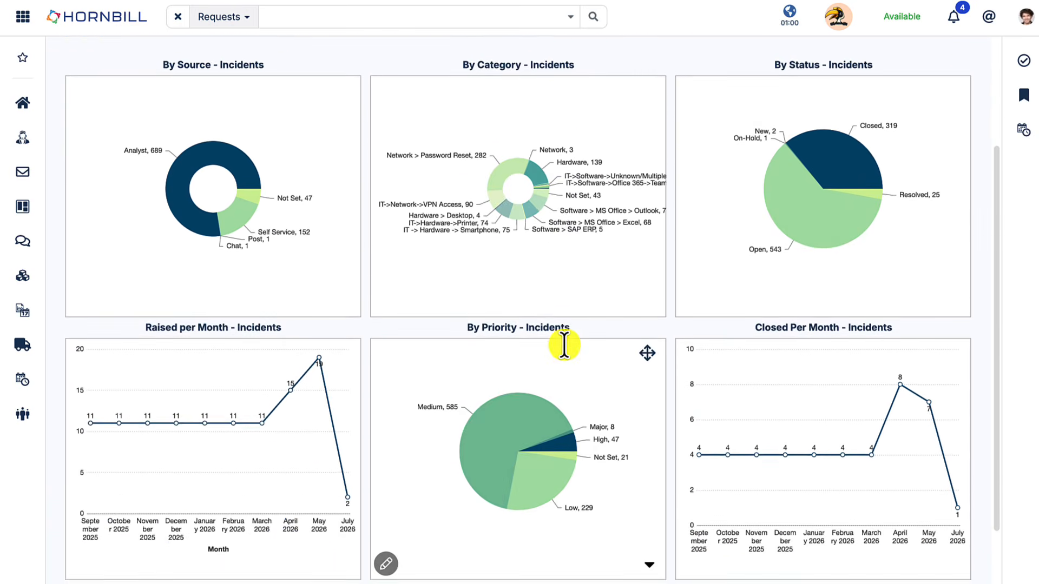
{"action": "scroll", "coordinate": [564, 344], "scroll_direction": "down", "scroll_amount": 2}
{"action": "scroll", "coordinate": [564, 344], "scroll_direction": "up", "scroll_amount": 3}
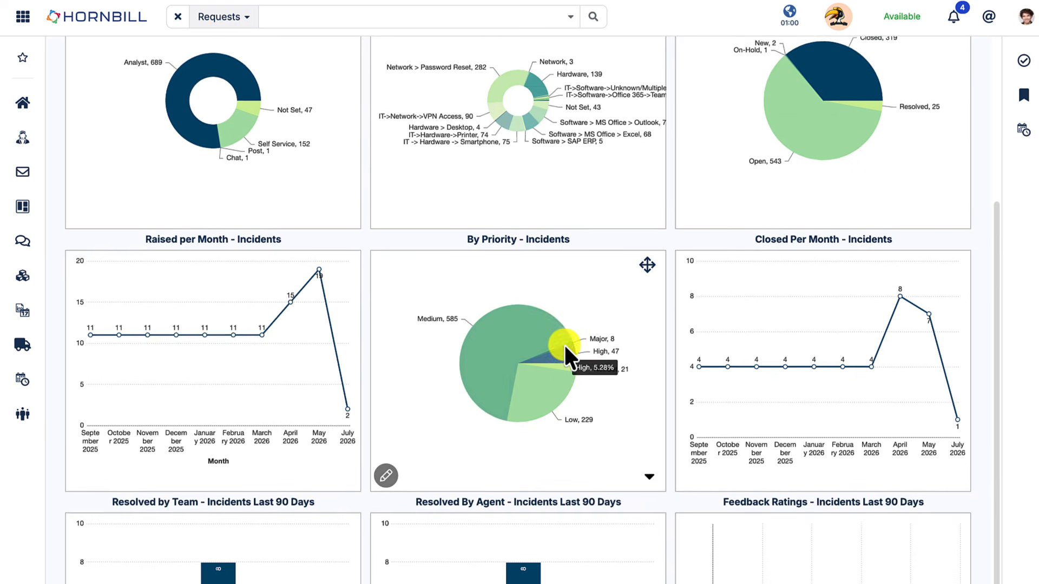
{"action": "scroll", "coordinate": [564, 343], "scroll_direction": "up", "scroll_amount": 4}
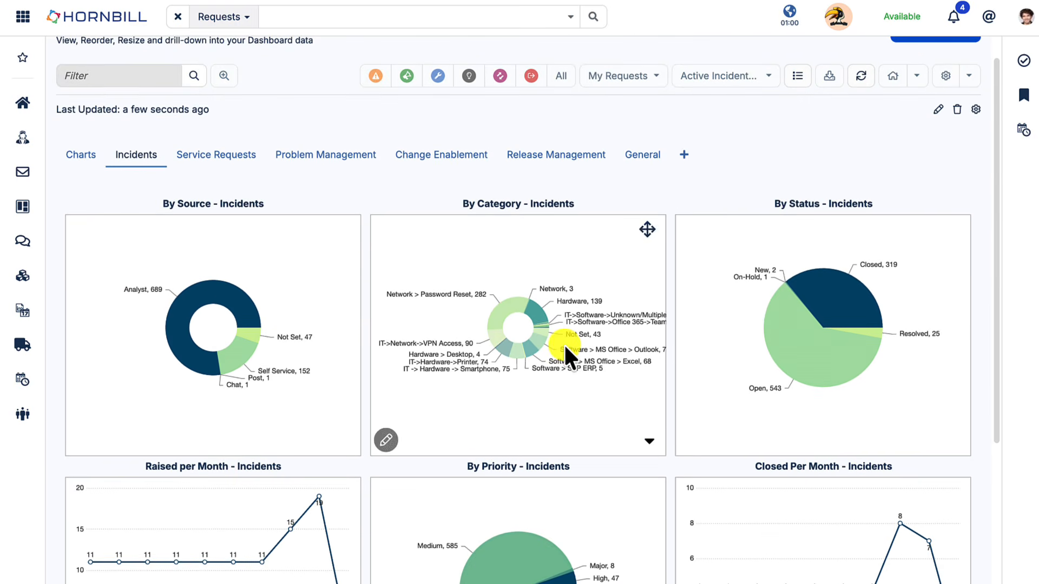
{"action": "left_click", "coordinate": [796, 81]}
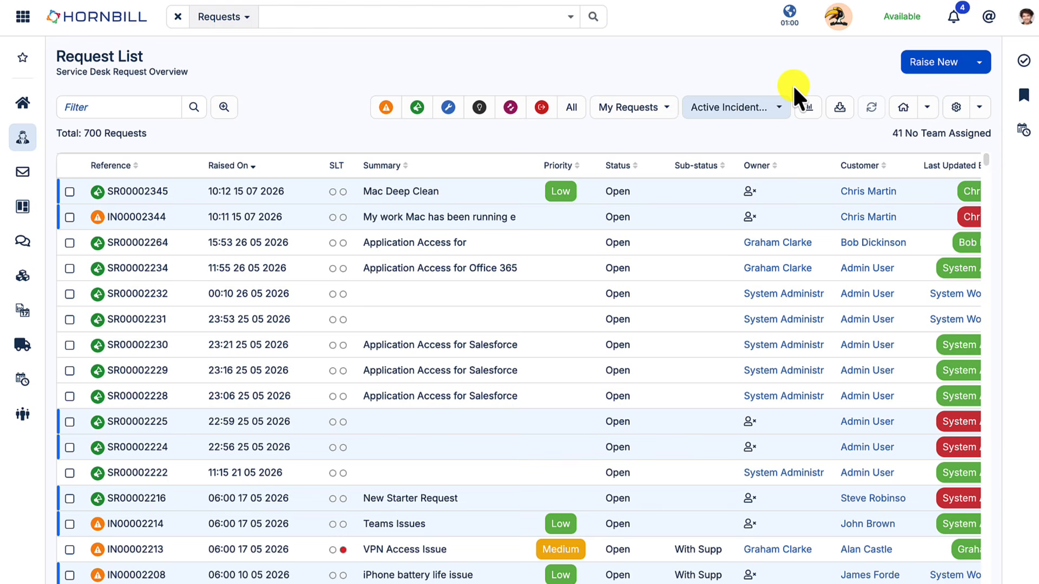
{"action": "left_click", "coordinate": [839, 116]}
{"action": "left_click", "coordinate": [468, 154]}
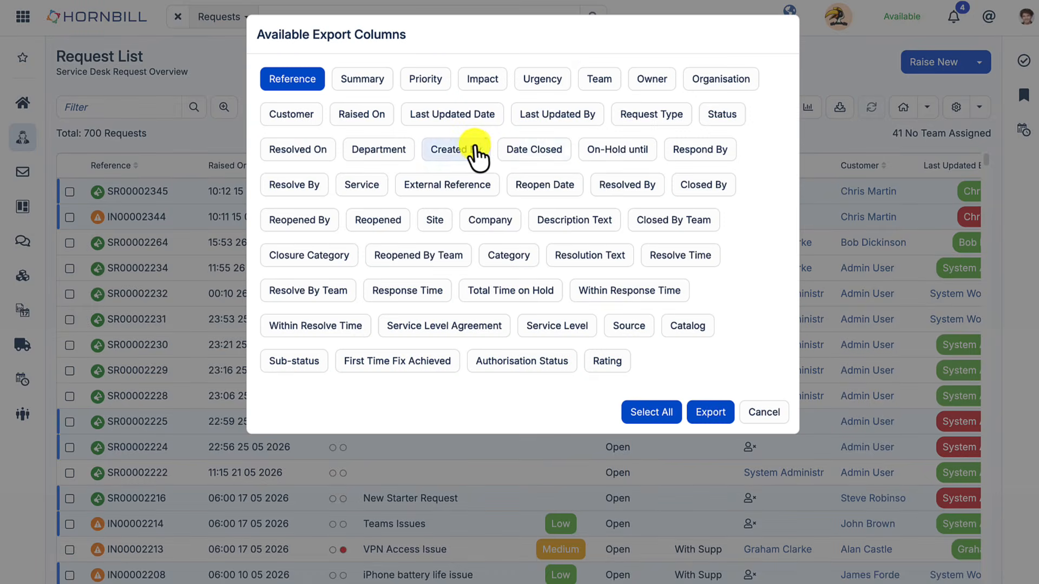
{"action": "left_click", "coordinate": [537, 157]}
{"action": "left_click", "coordinate": [633, 161]}
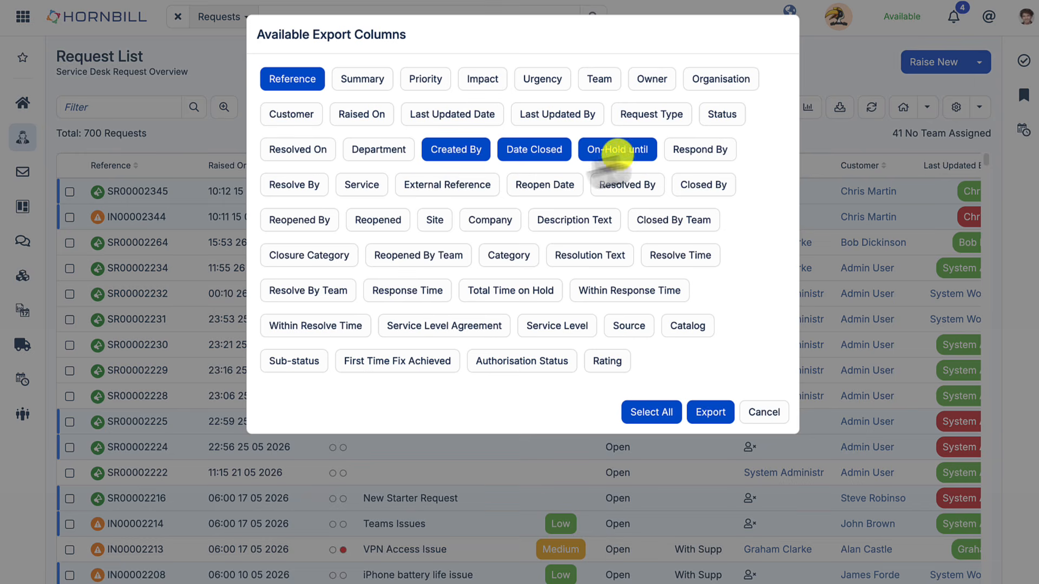
{"action": "left_click", "coordinate": [435, 186]}
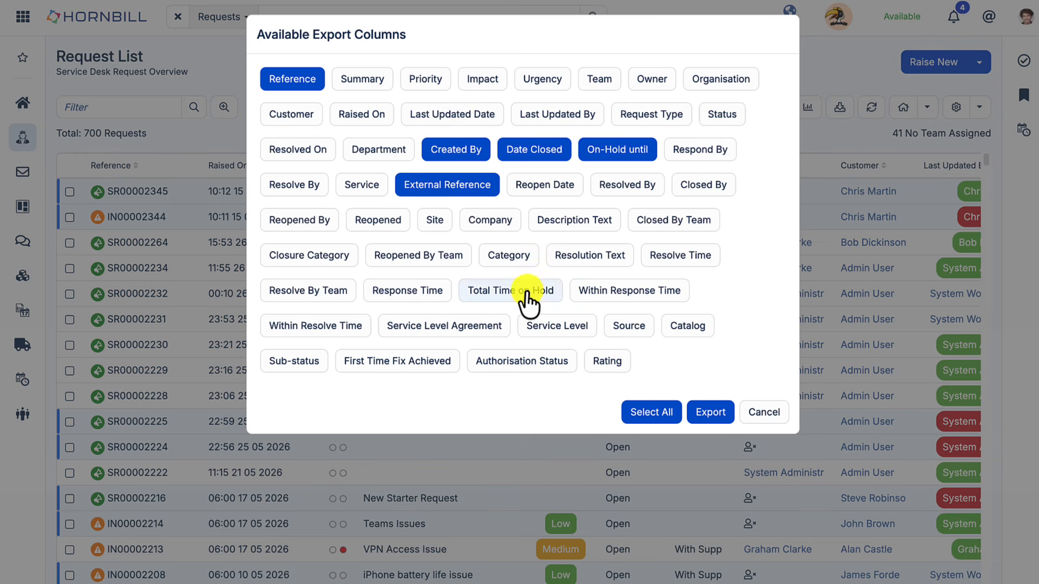
{"action": "left_click", "coordinate": [763, 413]}
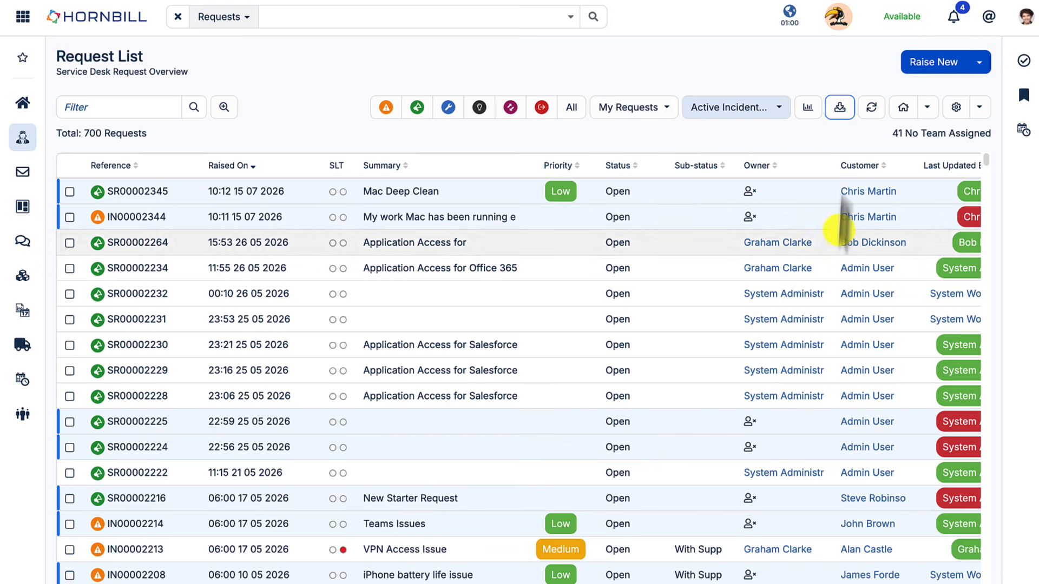
{"action": "left_click", "coordinate": [867, 115]}
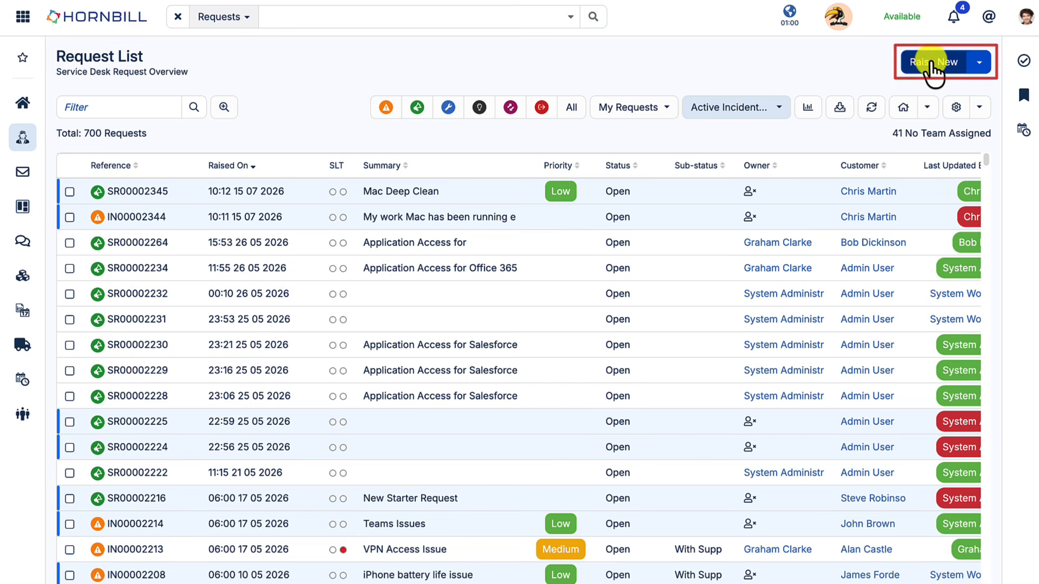
{"action": "left_click", "coordinate": [976, 63]}
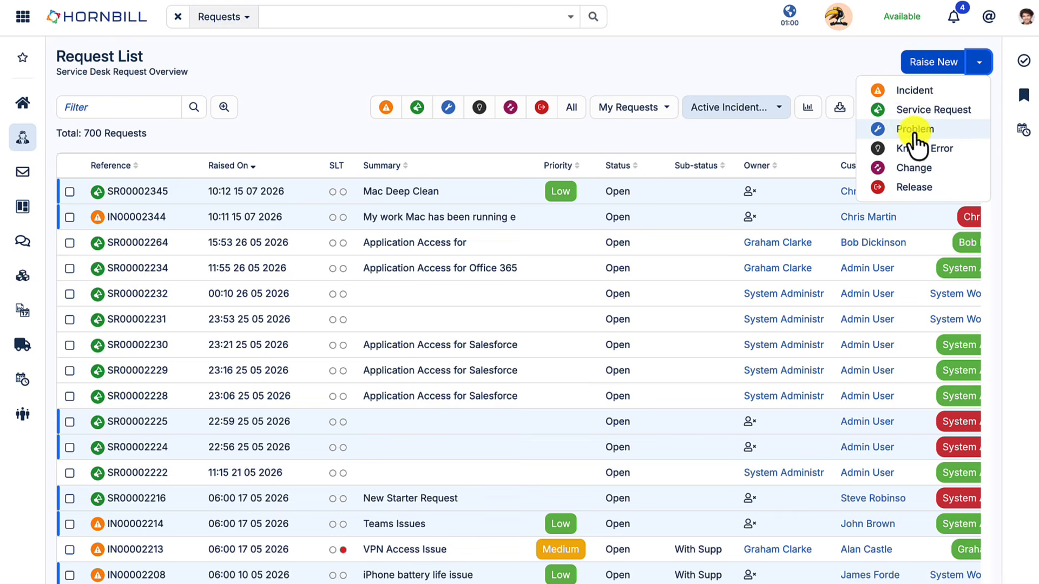
{"action": "left_click", "coordinate": [913, 149]}
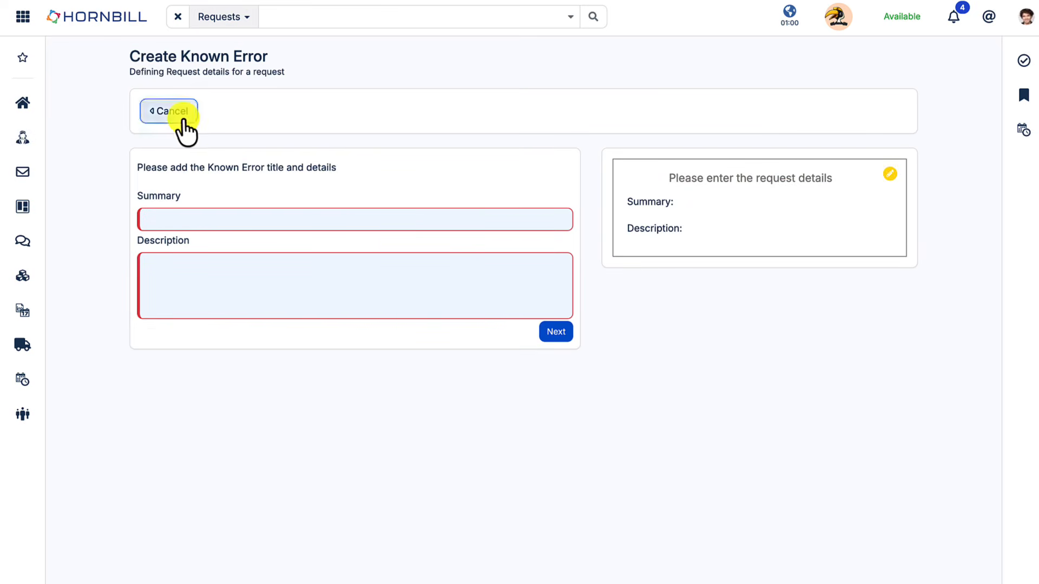
{"action": "left_click", "coordinate": [183, 114]}
{"action": "left_click", "coordinate": [733, 109]}
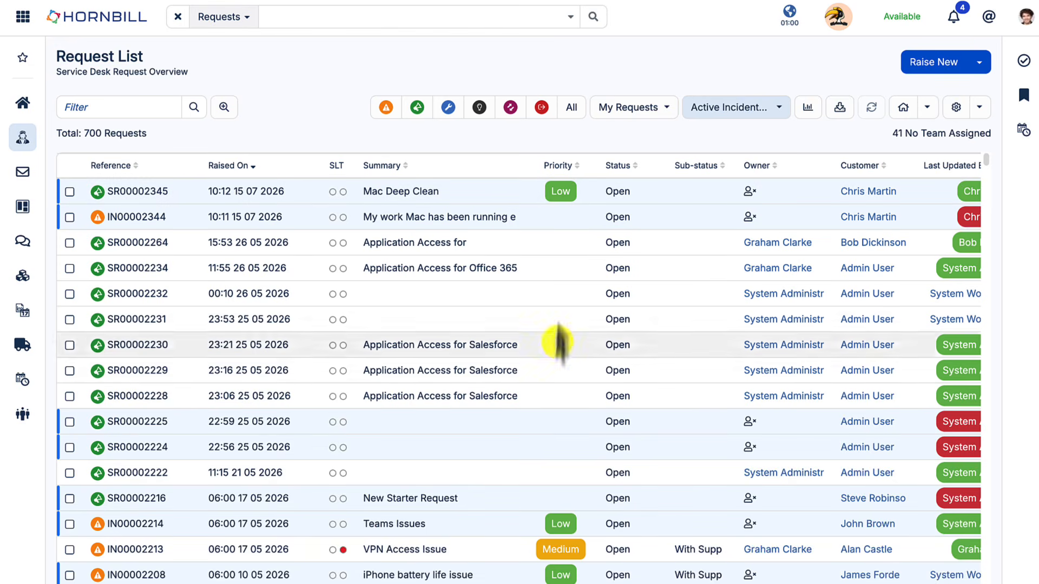
{"action": "scroll", "coordinate": [459, 238], "scroll_direction": "down", "scroll_amount": 5}
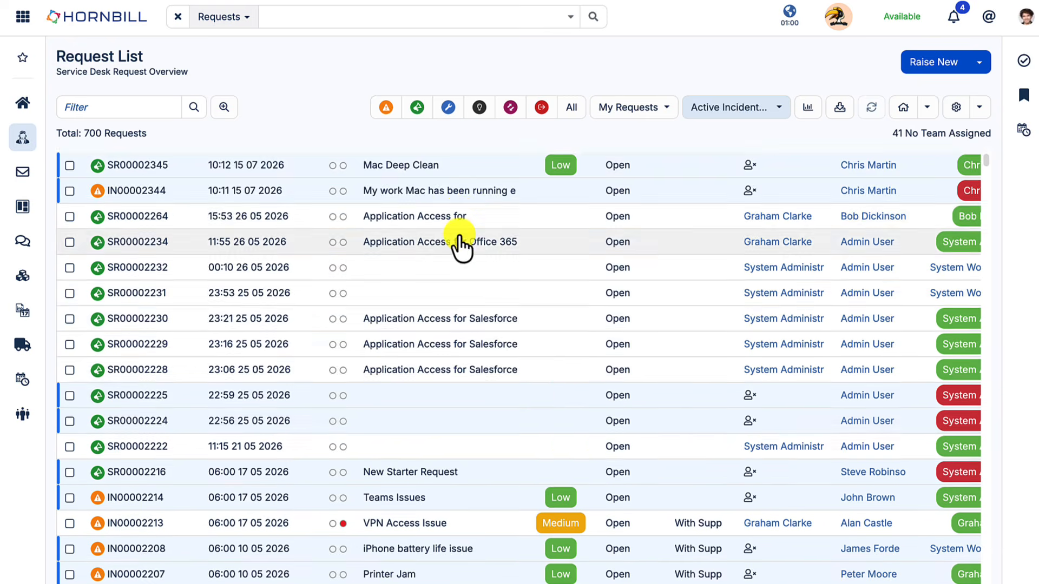
{"action": "scroll", "coordinate": [459, 238], "scroll_direction": "up", "scroll_amount": 5}
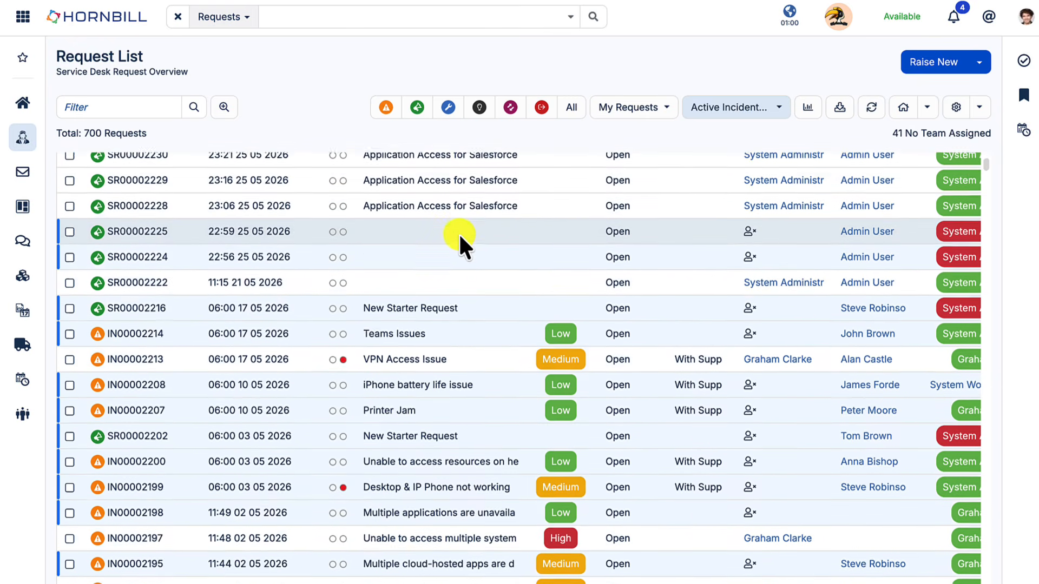